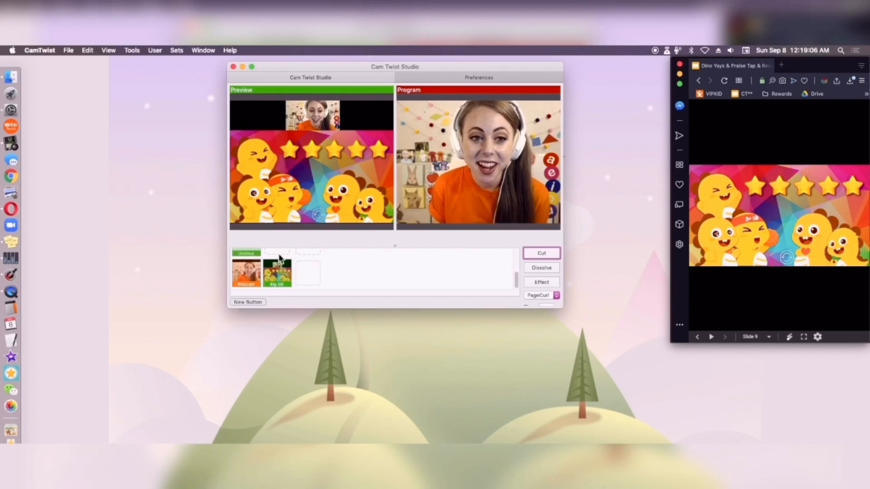
# Open the Untitled button for editing and rename it as Small GS
pyautogui.moveTo(398, 247); pyautogui.dragTo(396, 238)
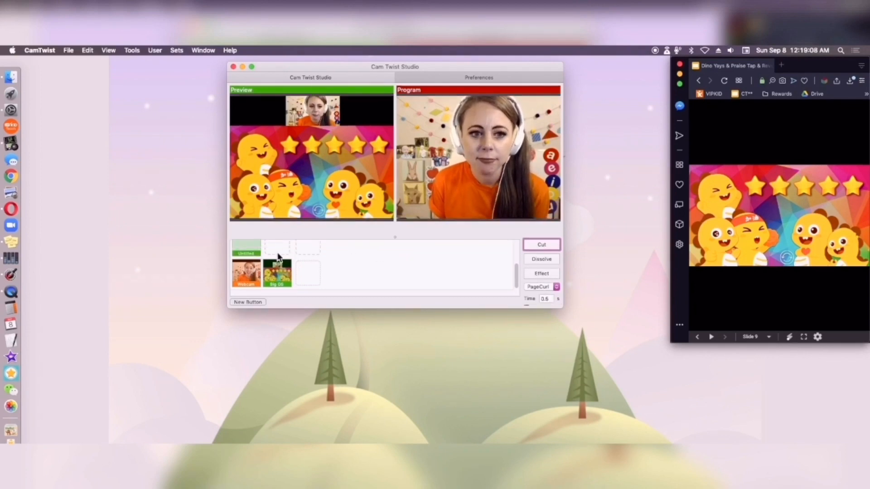
pyautogui.rightClick(262, 248)
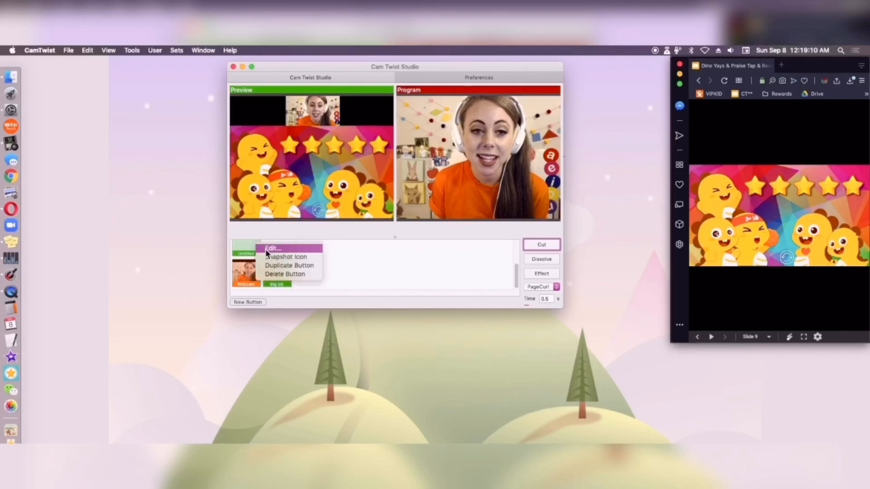
pyautogui.click(265, 249)
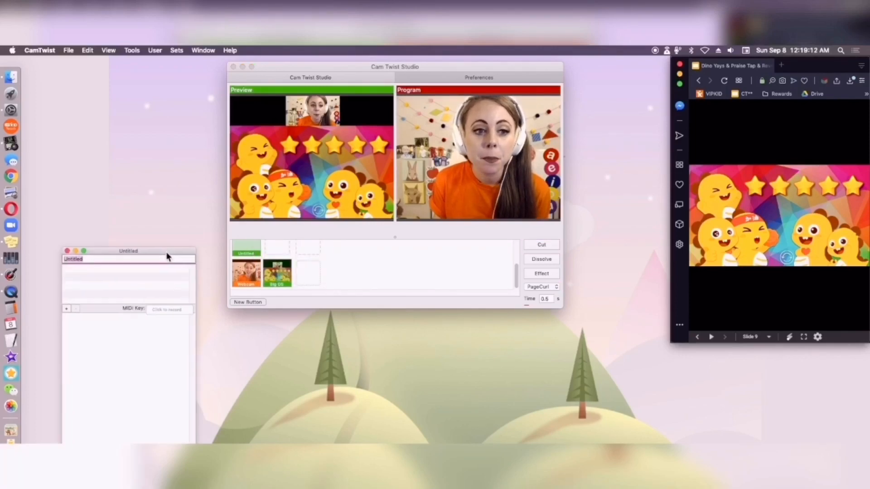
pyautogui.moveTo(163, 256); pyautogui.dragTo(185, 159)
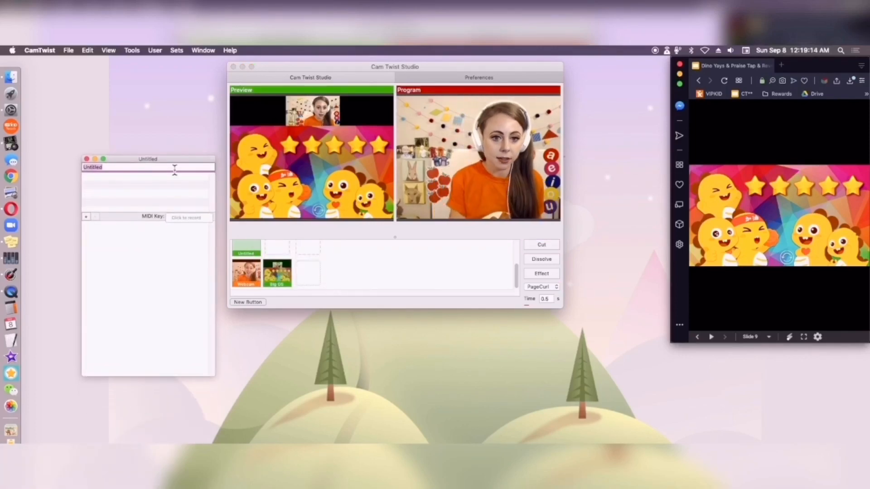
pyautogui.write('Small GS')
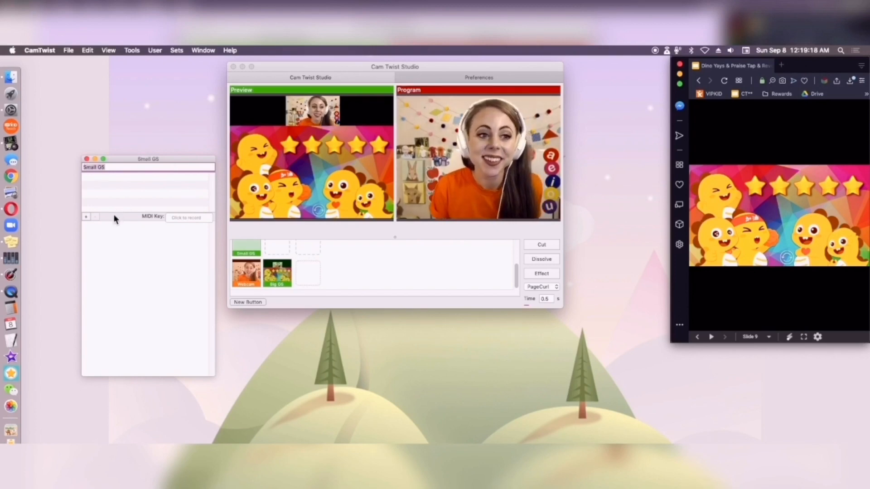
# Add the Webcam effect as the base video source of the Small GS button
pyautogui.click(88, 218)
pyautogui.moveTo(175, 281); pyautogui.dragTo(247, 121)
pyautogui.click(219, 161)
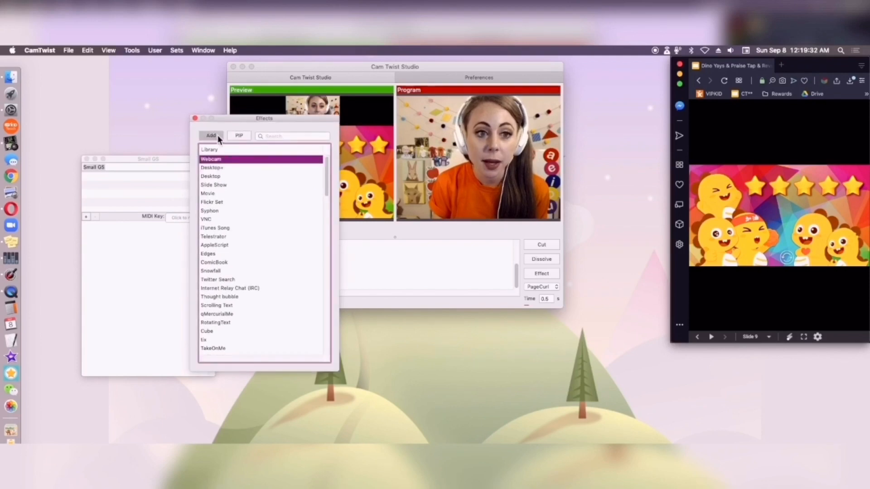
pyautogui.click(218, 135)
pyautogui.moveTo(237, 118); pyautogui.dragTo(330, 188)
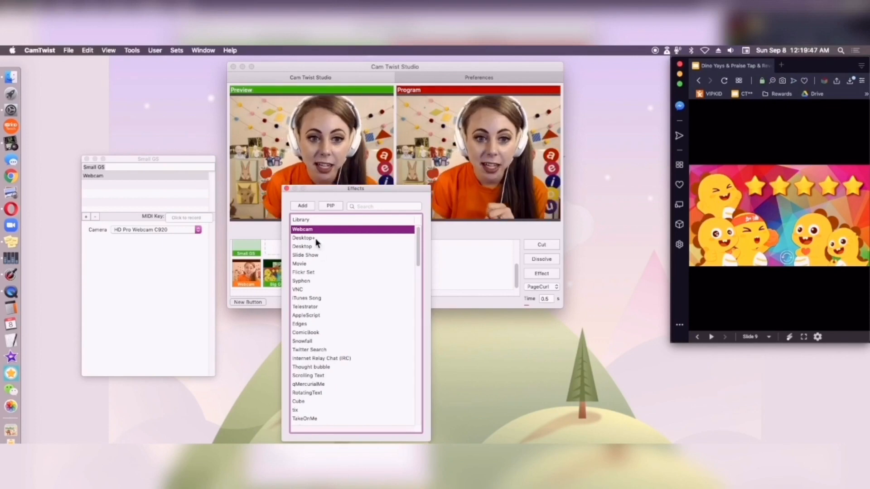
# Add Desktop+ as a picture-in-picture over the webcam and select its layer
pyautogui.click(318, 239)
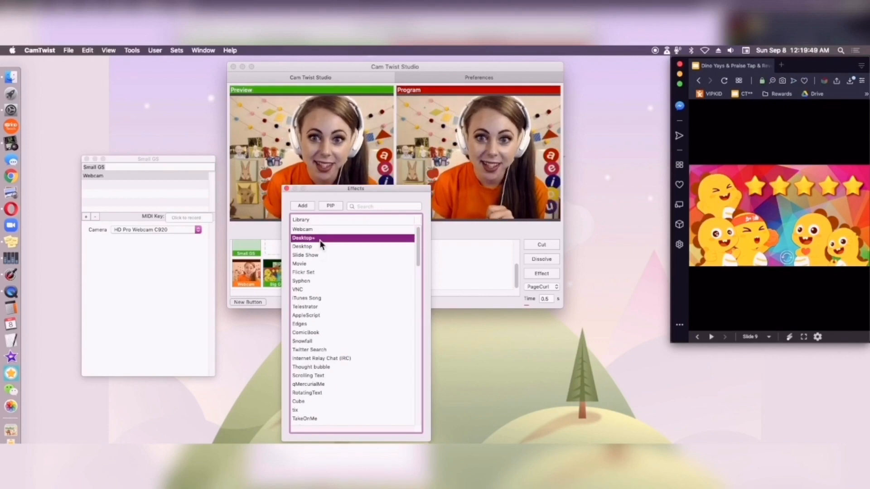
pyautogui.click(331, 206)
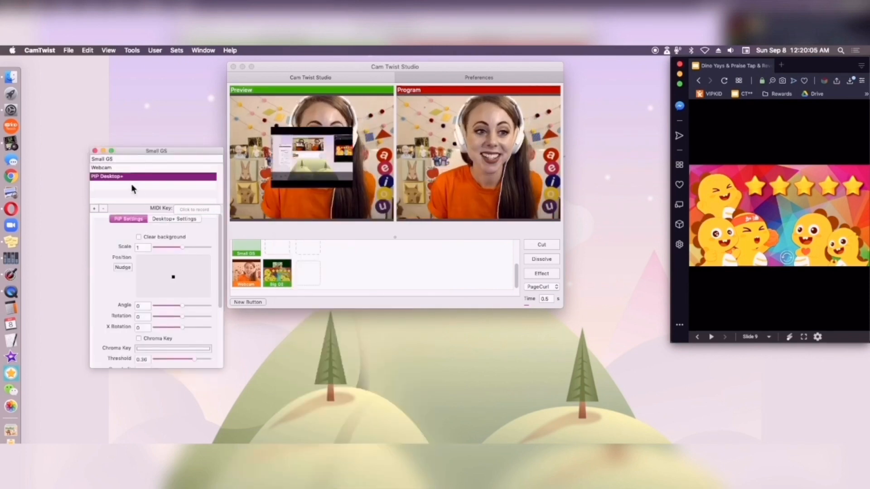
pyautogui.click(134, 168)
pyautogui.click(136, 177)
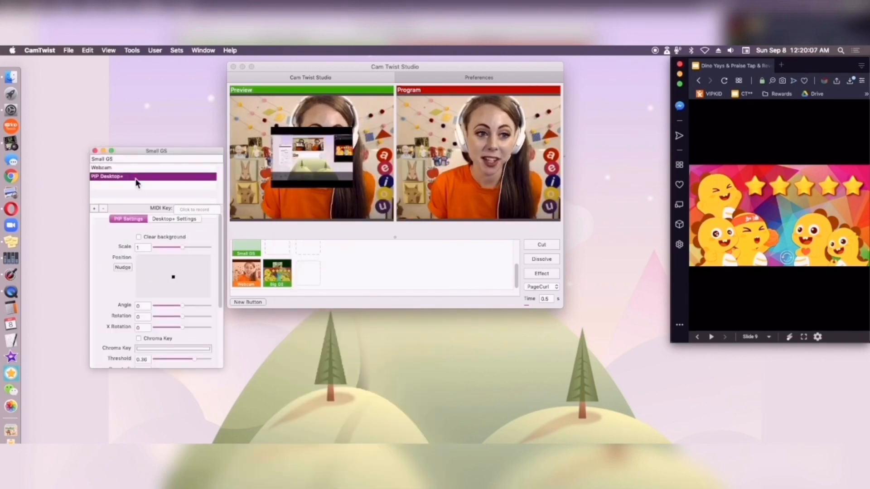
# Enable a clear background for the PIP Desktop+ layer and enlarge its scale to 1.063
pyautogui.click(139, 237)
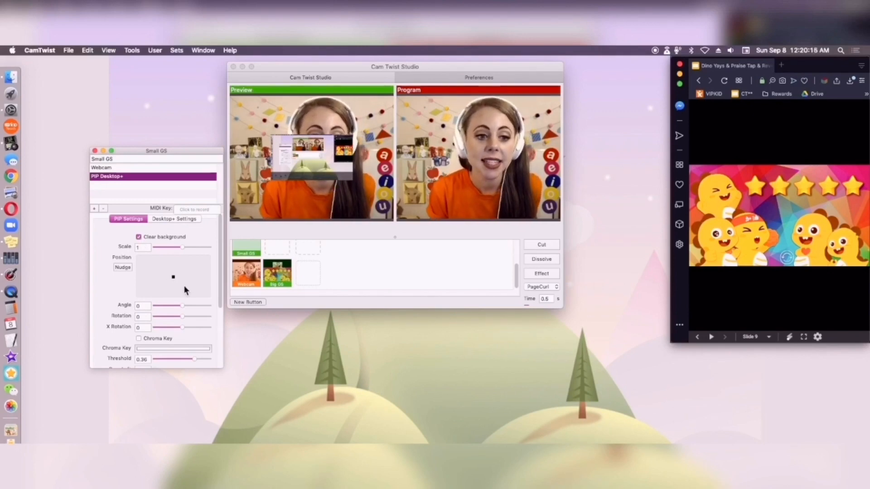
pyautogui.moveTo(185, 246)
pyautogui.mouseDown()
pyautogui.moveTo(199, 246)
pyautogui.moveTo(186, 247)
pyautogui.mouseUp()
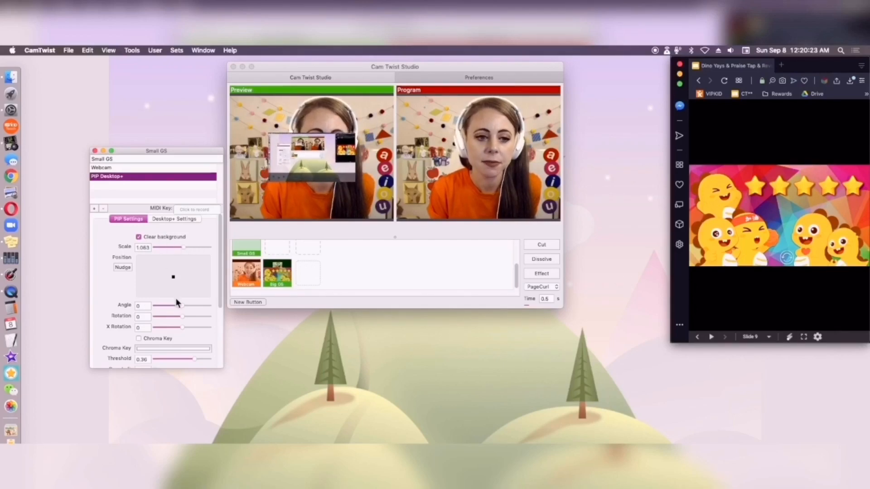
pyautogui.scroll(-5, 124, 305)
pyautogui.scroll(3, 121, 311)
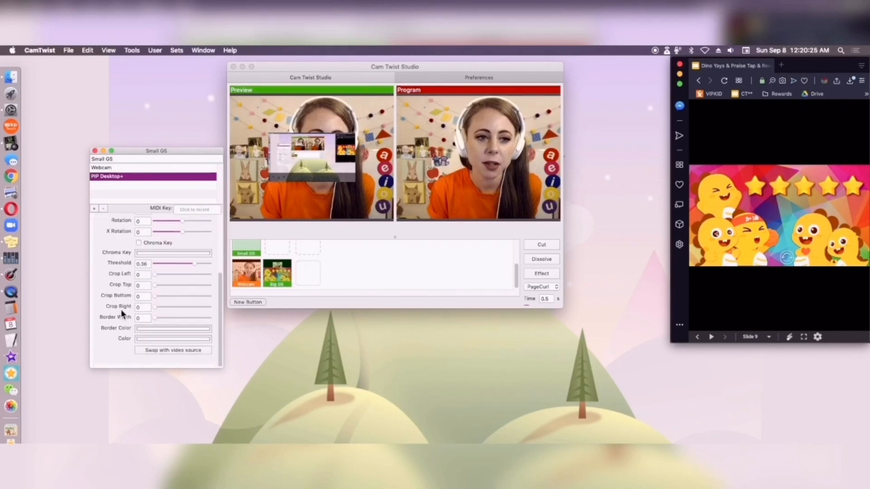
pyautogui.scroll(3, 121, 308)
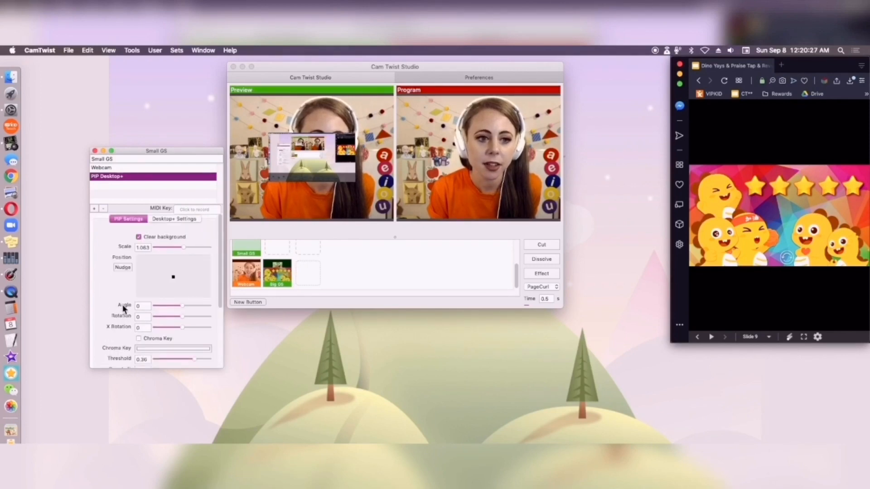
# Turn off Full Screen for Desktop+ and place its capture area over the slide in the browser window
pyautogui.click(174, 218)
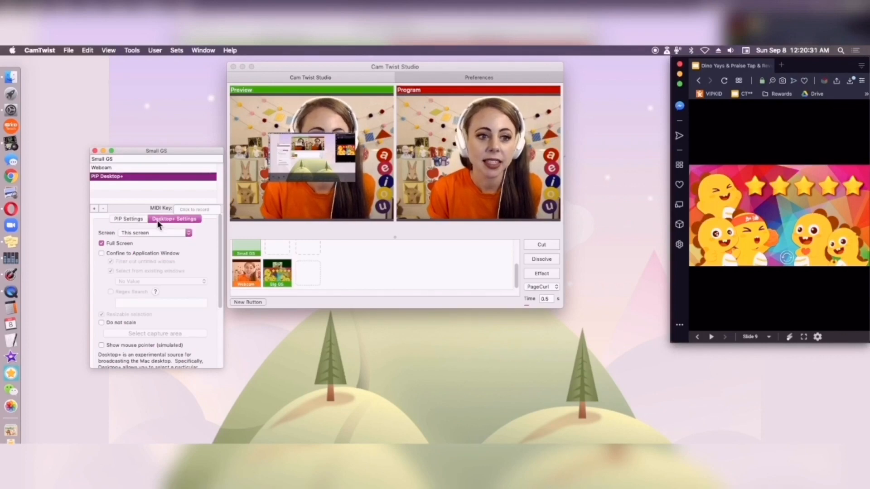
pyautogui.click(101, 243)
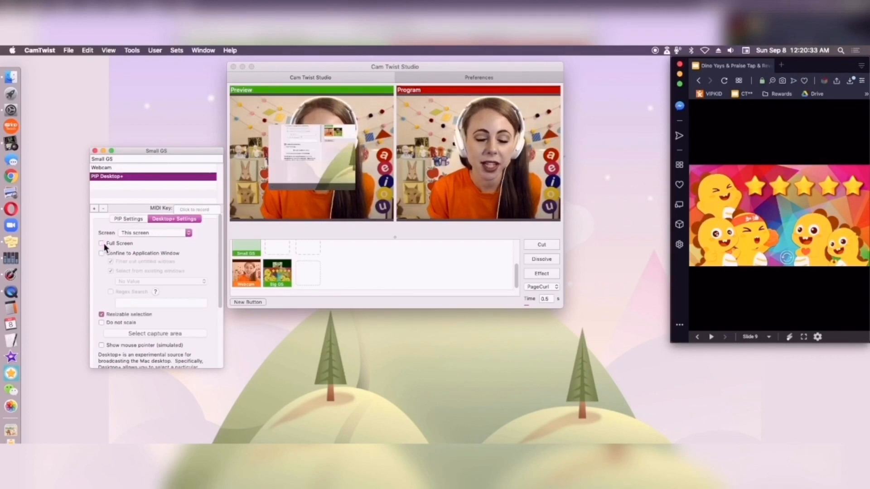
pyautogui.click(148, 333)
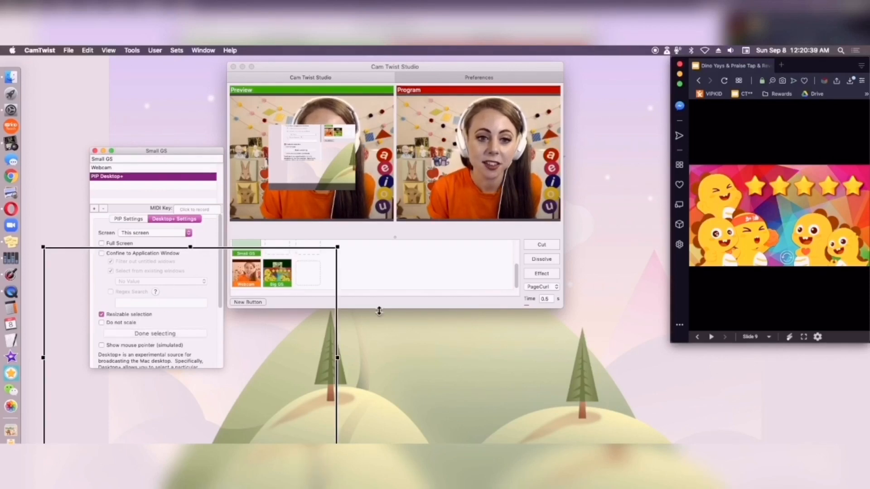
pyautogui.moveTo(338, 334); pyautogui.dragTo(852, 157)
pyautogui.moveTo(559, 77); pyautogui.dragTo(693, 170)
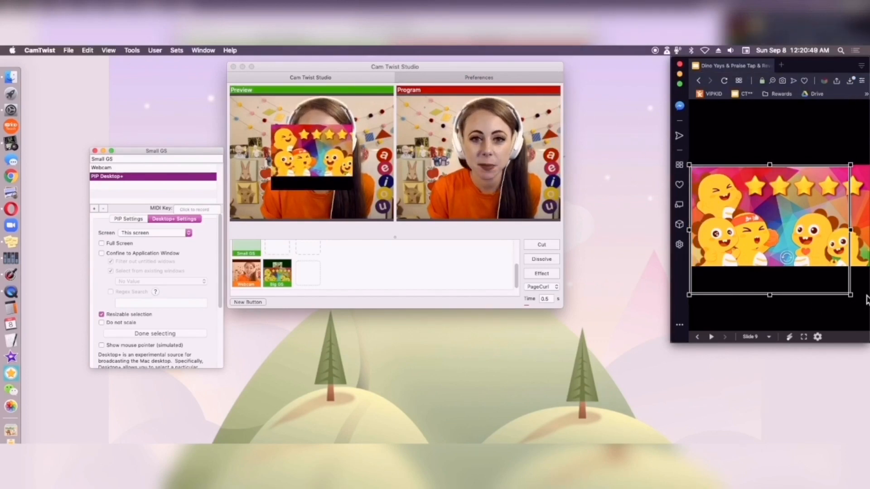
# Fit the capture area's edges to the dino slide, cutting out the black borders, and finish the selection
pyautogui.moveTo(854, 301); pyautogui.dragTo(869, 275)
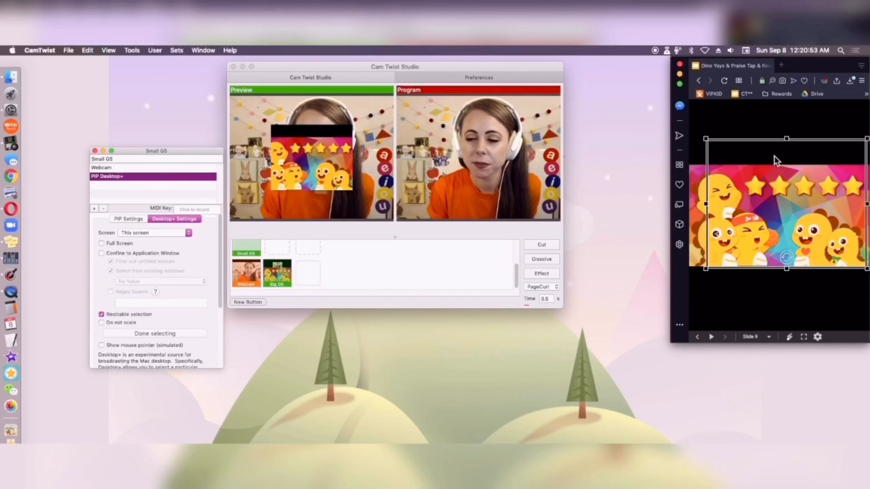
pyautogui.moveTo(788, 144); pyautogui.dragTo(787, 164)
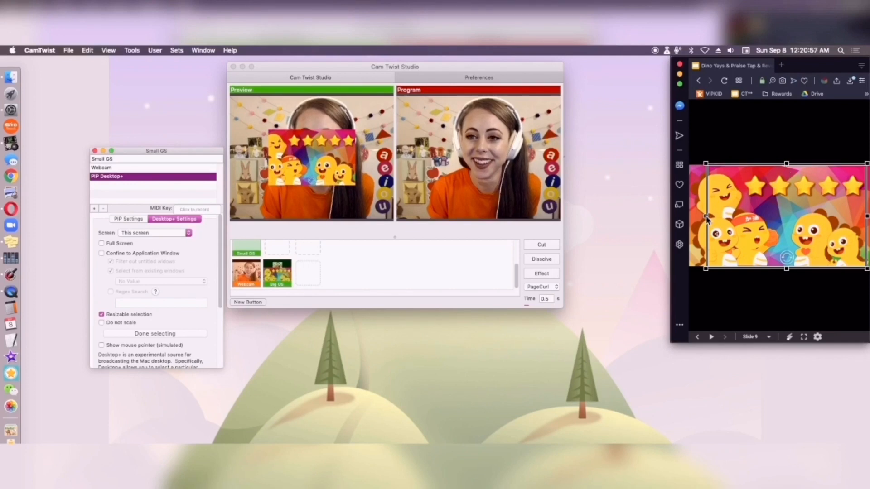
pyautogui.moveTo(707, 219); pyautogui.dragTo(691, 215)
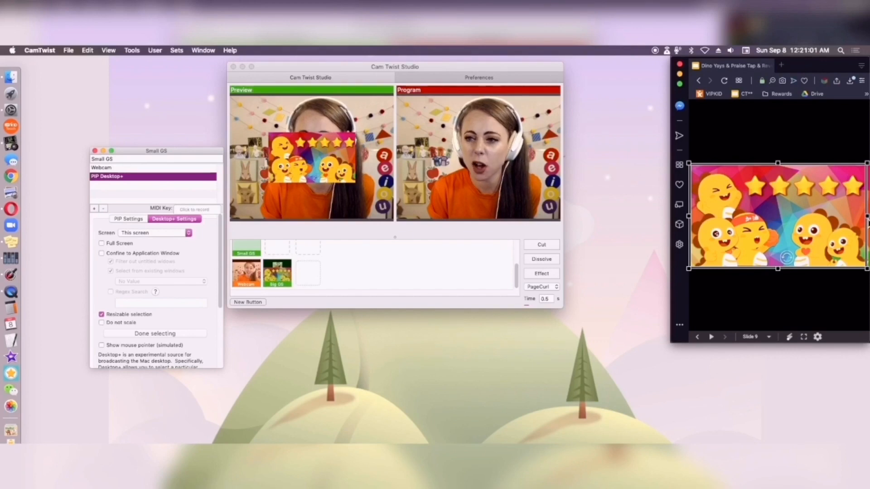
pyautogui.moveTo(713, 167); pyautogui.dragTo(719, 171)
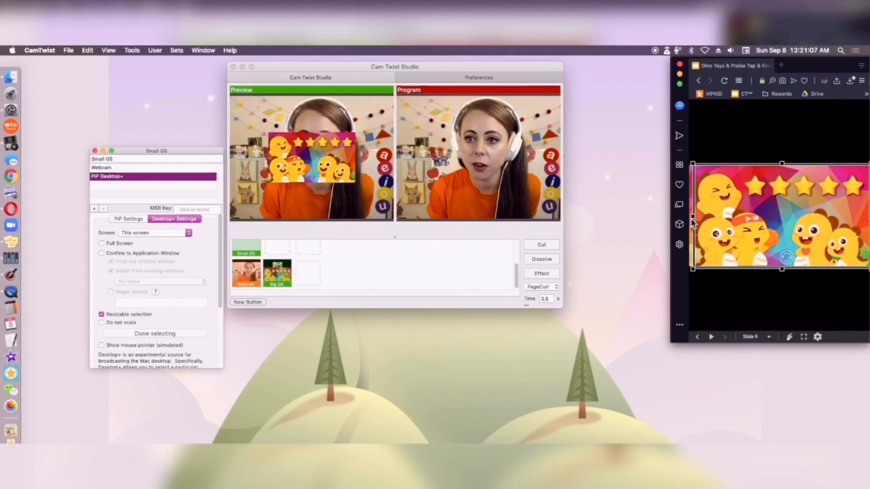
pyautogui.moveTo(692, 218); pyautogui.dragTo(689, 219)
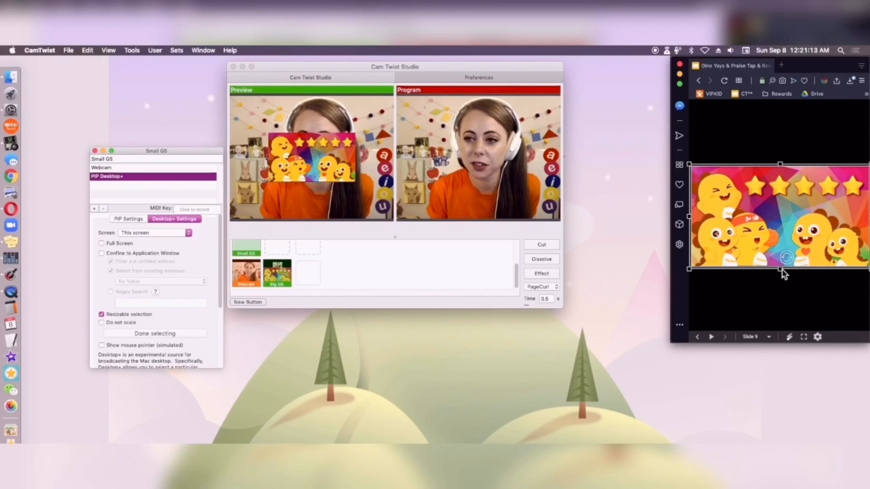
pyautogui.moveTo(780, 269); pyautogui.dragTo(780, 266)
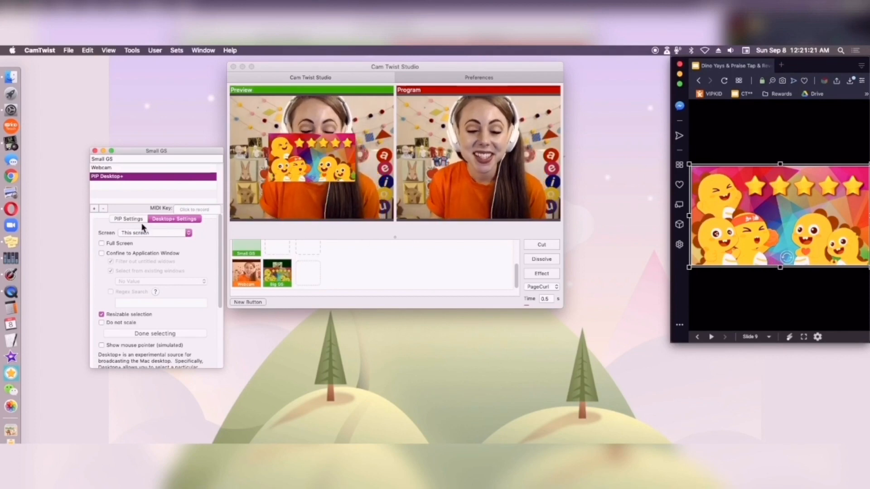
pyautogui.click(160, 332)
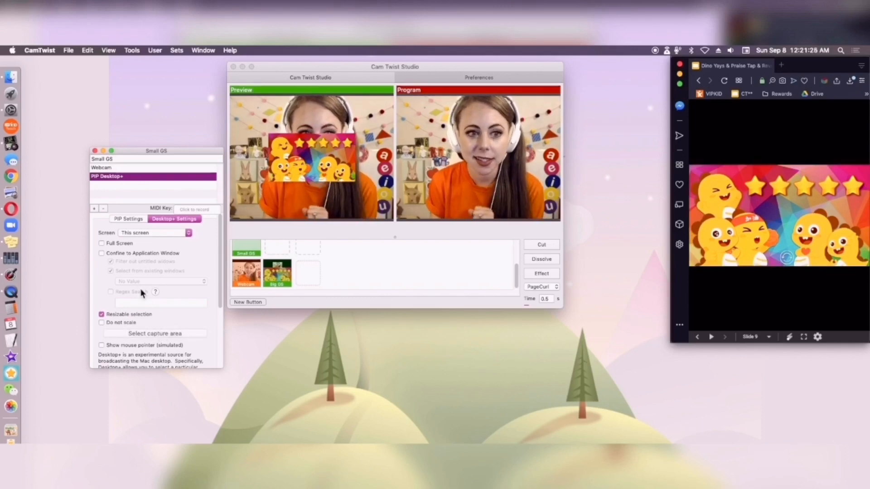
# Position the slide picture-in-picture in the lower-left corner of the webcam image
pyautogui.click(130, 219)
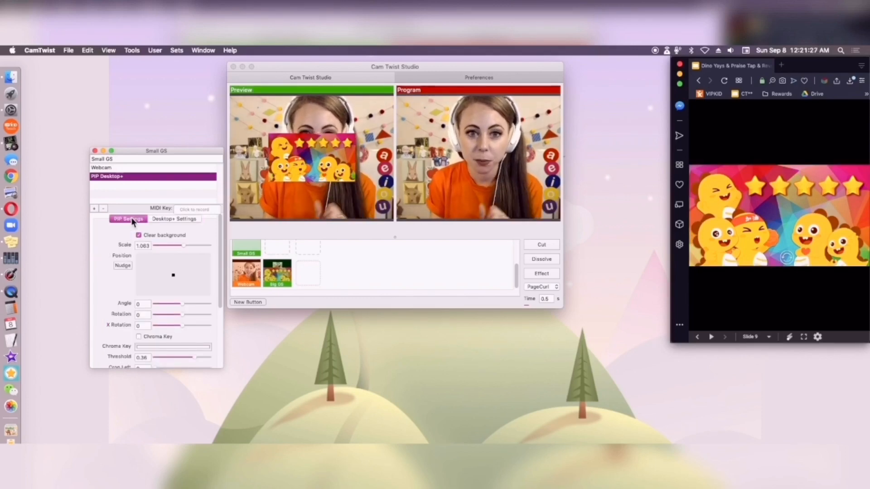
pyautogui.moveTo(175, 275); pyautogui.dragTo(156, 284)
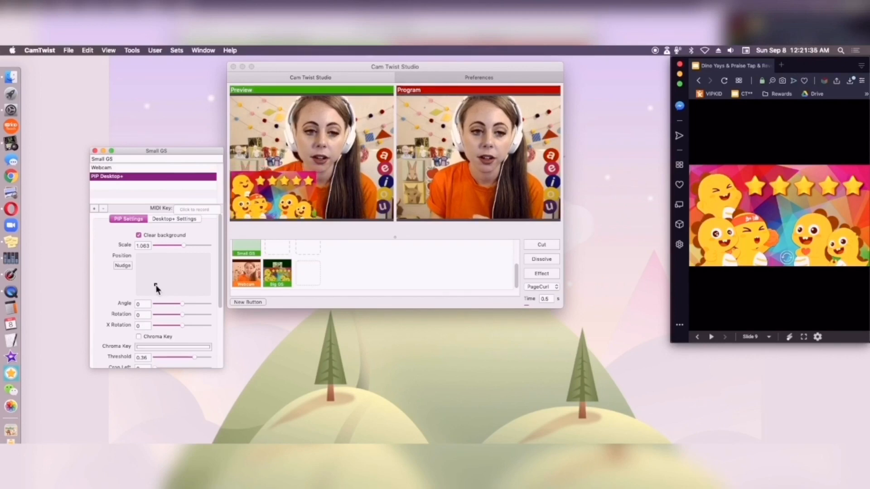
pyautogui.moveTo(156, 285); pyautogui.dragTo(156, 284)
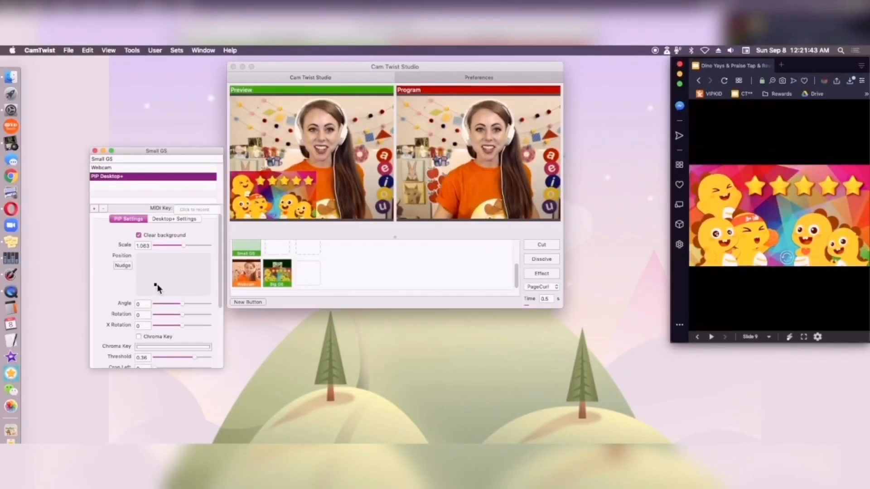
# Cut the Small GS scene from Preview to the Program output
pyautogui.click(380, 230)
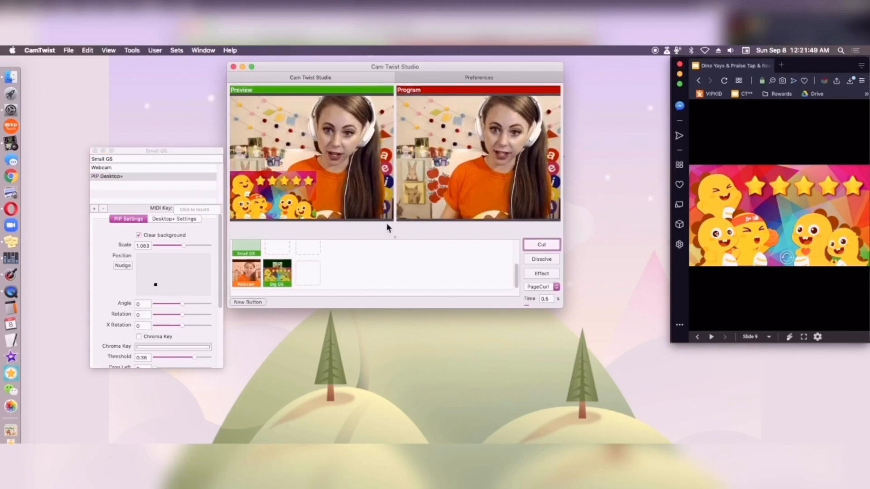
pyautogui.click(541, 245)
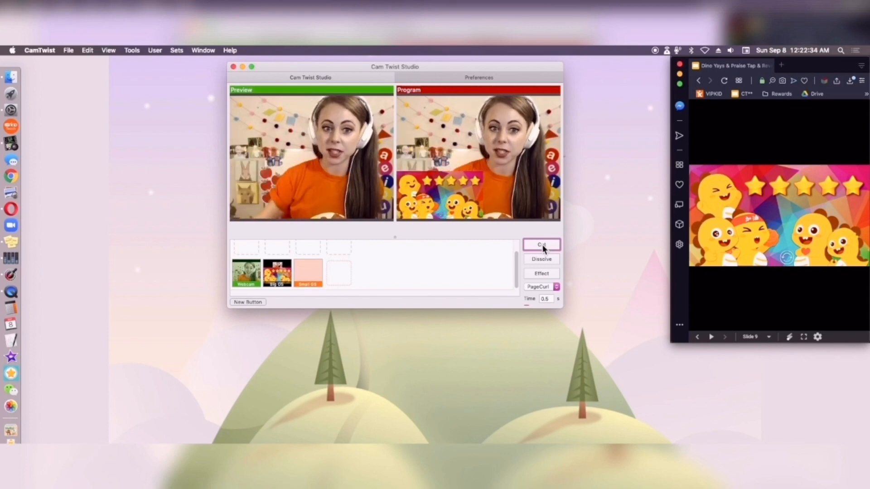
# Give the Small GS button a snapshot icon and move the Cam Twist Studio window toward the browser window
pyautogui.rightClick(314, 278)
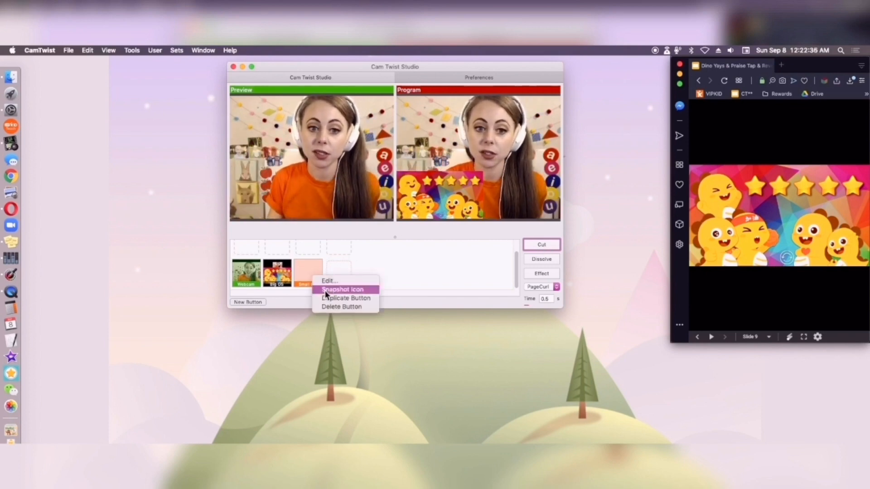
pyautogui.click(325, 293)
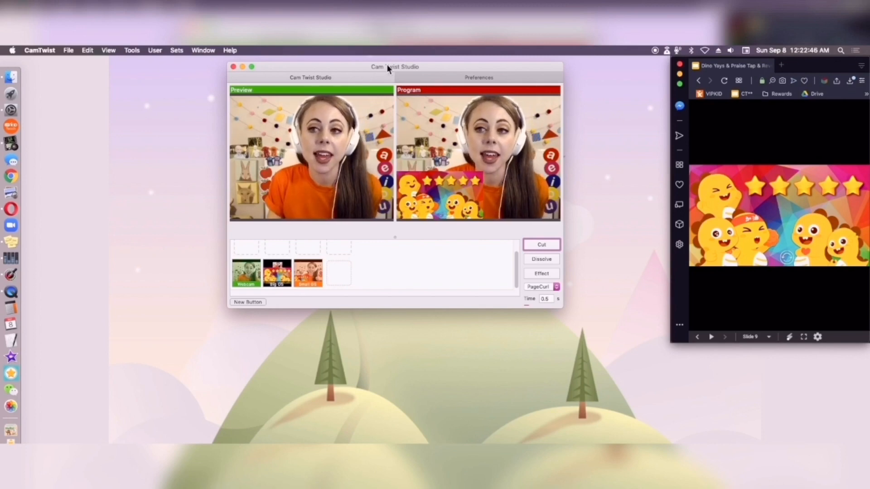
pyautogui.moveTo(387, 67); pyautogui.dragTo(626, 88)
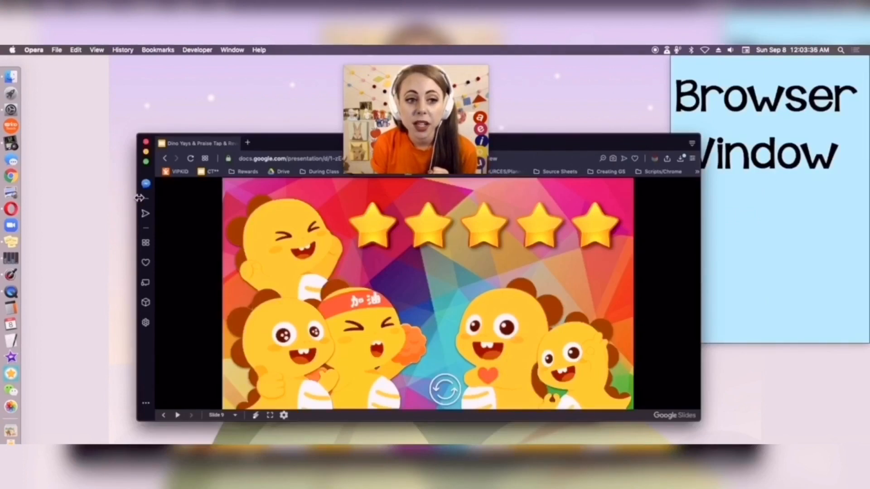
# Narrow the Opera window showing the dino slide and place it over the Browser Window note in the desktop's upper-right corner
pyautogui.moveTo(140, 197); pyautogui.dragTo(501, 190)
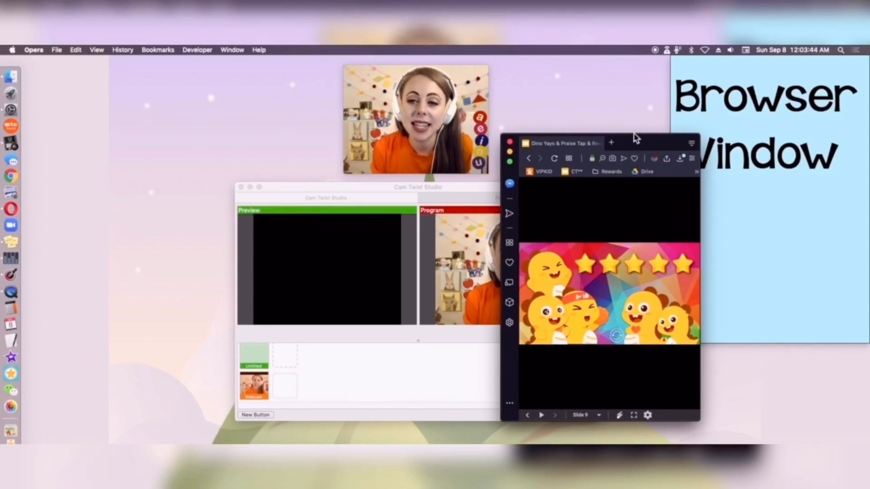
pyautogui.moveTo(639, 144); pyautogui.dragTo(813, 49)
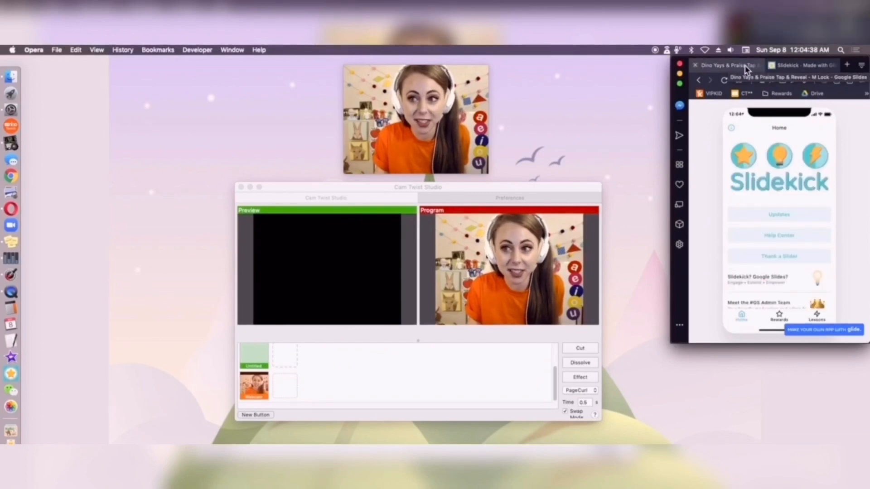
# Detach the Slidekick tab into its own Opera window over Cam Twist Studio and move it back toward the Dino Yays slides window
pyautogui.click(747, 68)
pyautogui.click(809, 68)
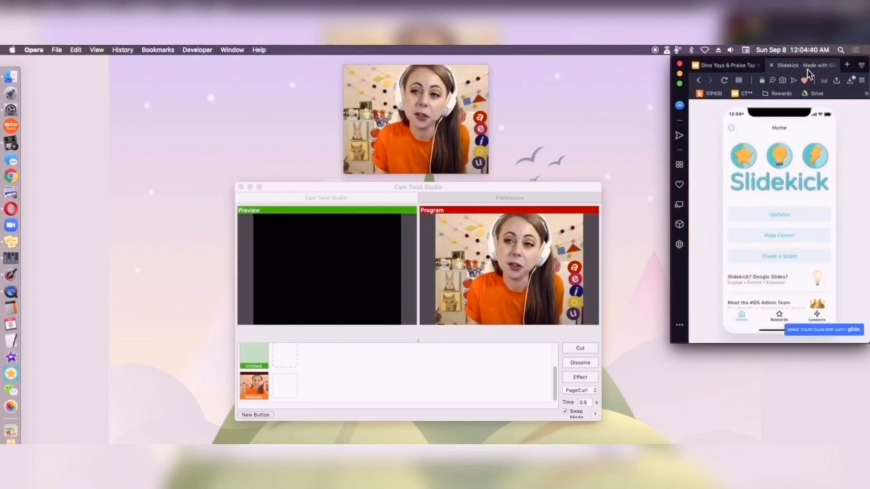
pyautogui.moveTo(810, 71); pyautogui.dragTo(370, 181)
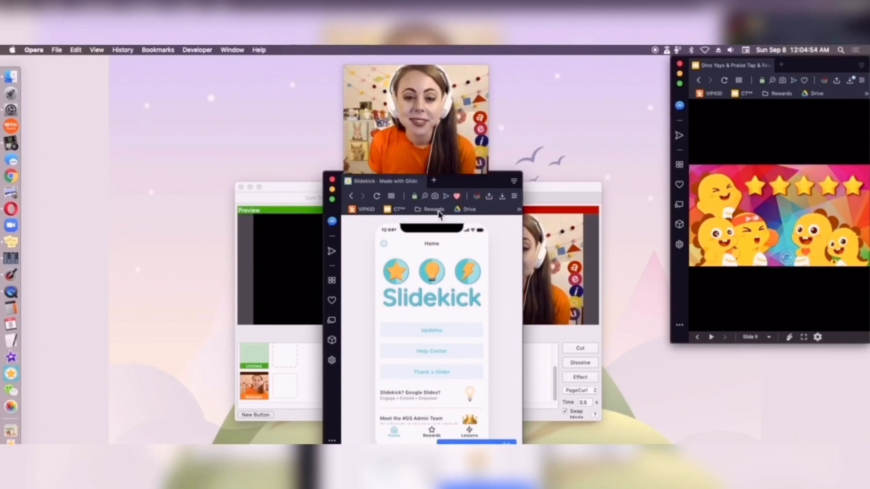
pyautogui.click(434, 181)
pyautogui.moveTo(444, 188); pyautogui.dragTo(716, 72)
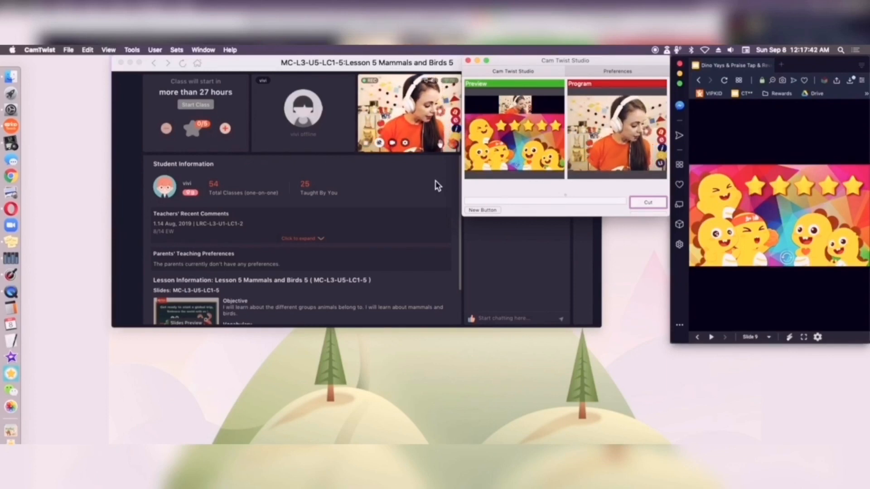
# Cycle through the open applications back to CamTwist and cut the dino slide scene from Preview to the Program output
pyautogui.press('super+Tab')
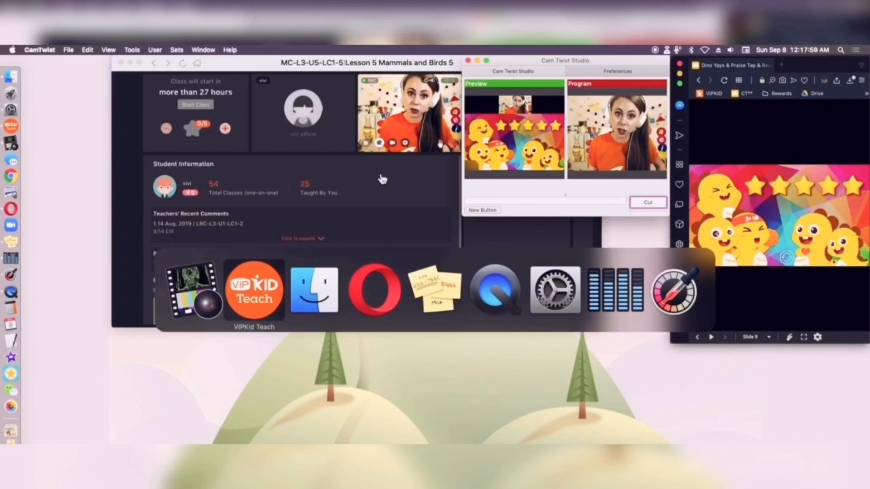
pyautogui.press('super+Tab')
pyautogui.press('super+Tab')
pyautogui.press('super+Tab')
pyautogui.press('super+Tab')
pyautogui.press('super+Tab')
pyautogui.press('super+Tab')
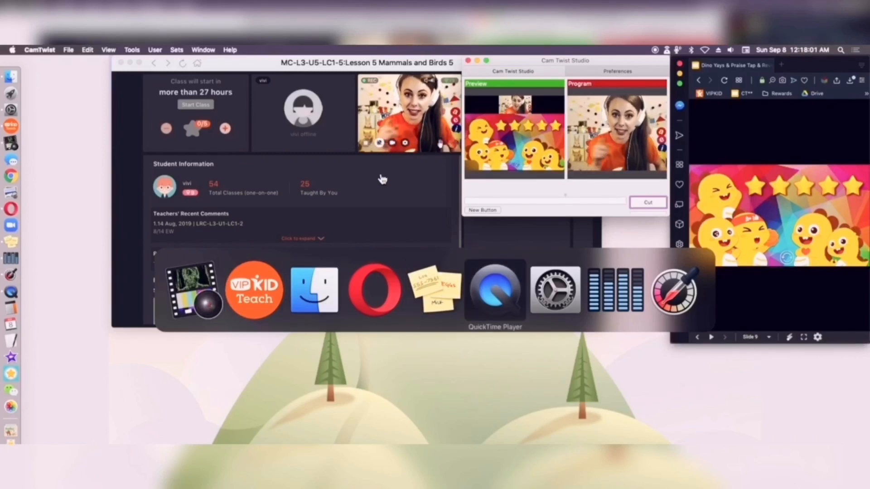
pyautogui.press('super+Tab')
pyautogui.press('super+Tab')
pyautogui.press('super+Tab')
pyautogui.press('super+Tab')
pyautogui.press('super+Tab')
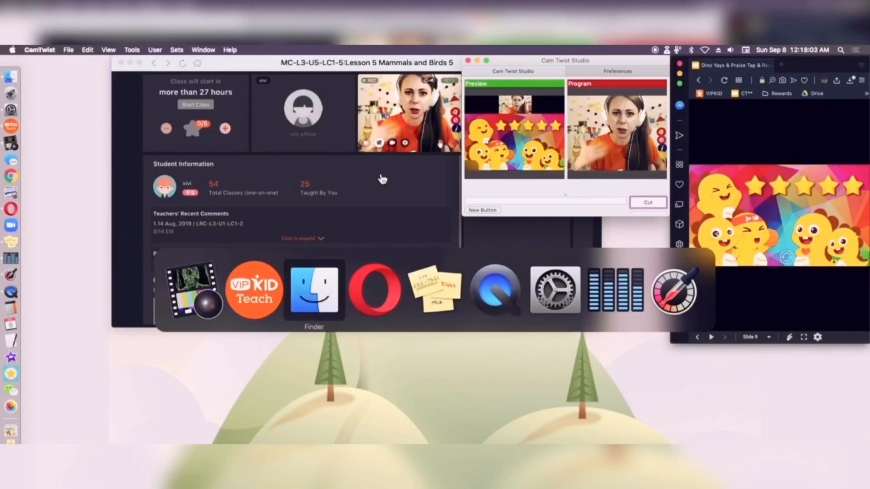
pyautogui.press('super+Tab')
pyautogui.press('super+Tab')
pyautogui.press('super+Tab')
pyautogui.press('super+Tab')
pyautogui.press('super+Tab')
pyautogui.press('super+Tab')
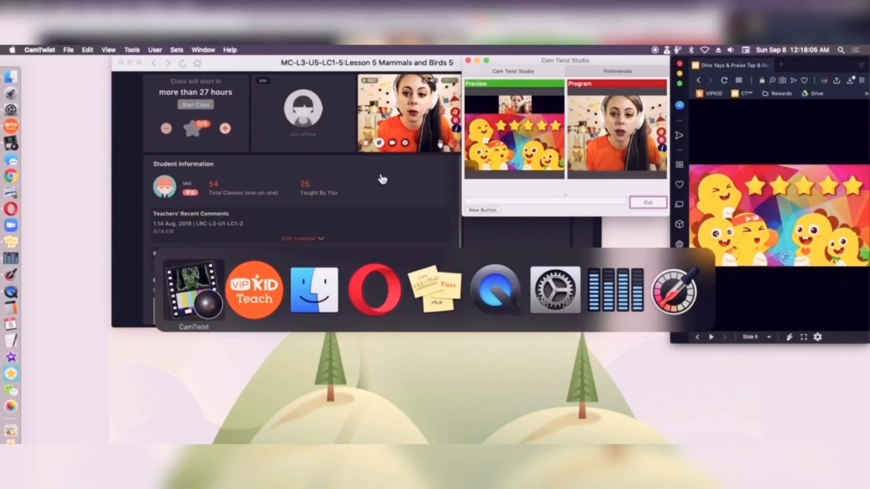
pyautogui.click(644, 207)
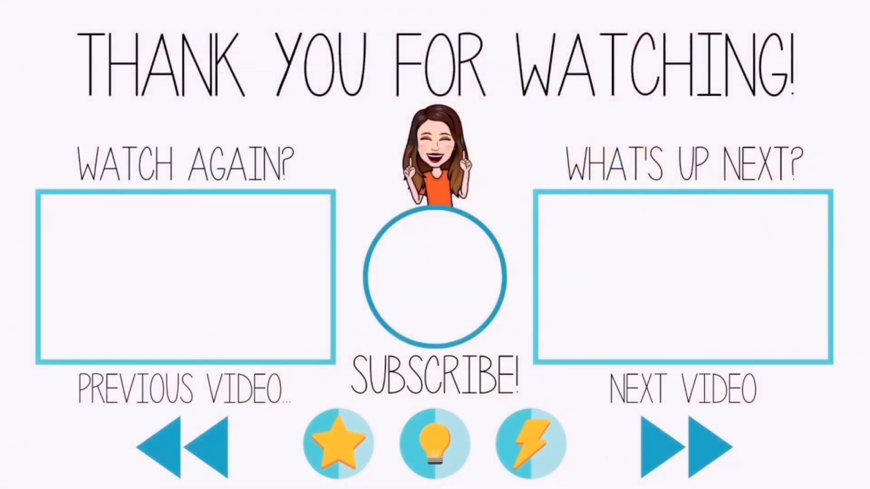